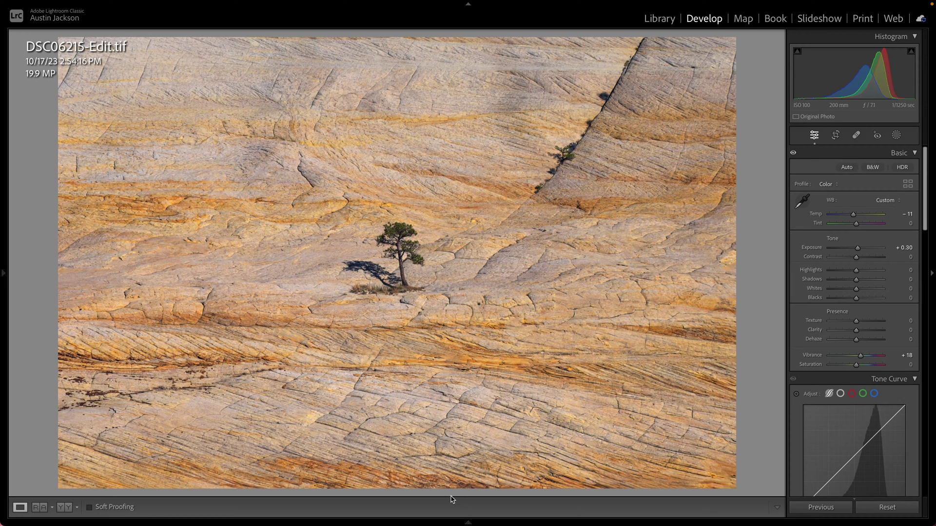
# Step: Zoom in and pan across the lone tree's branches in the edited TIF
pyautogui.click(392, 253)
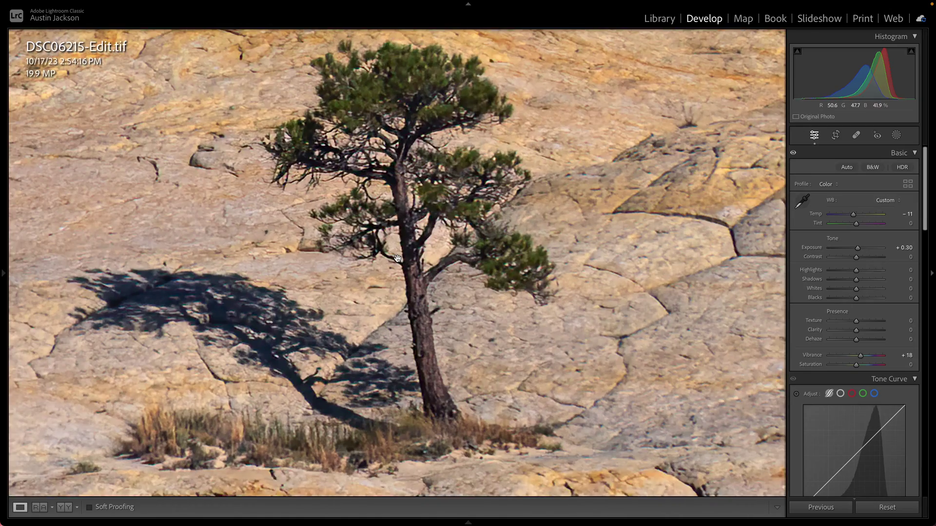
pyautogui.moveTo(398, 215); pyautogui.dragTo(404, 239)
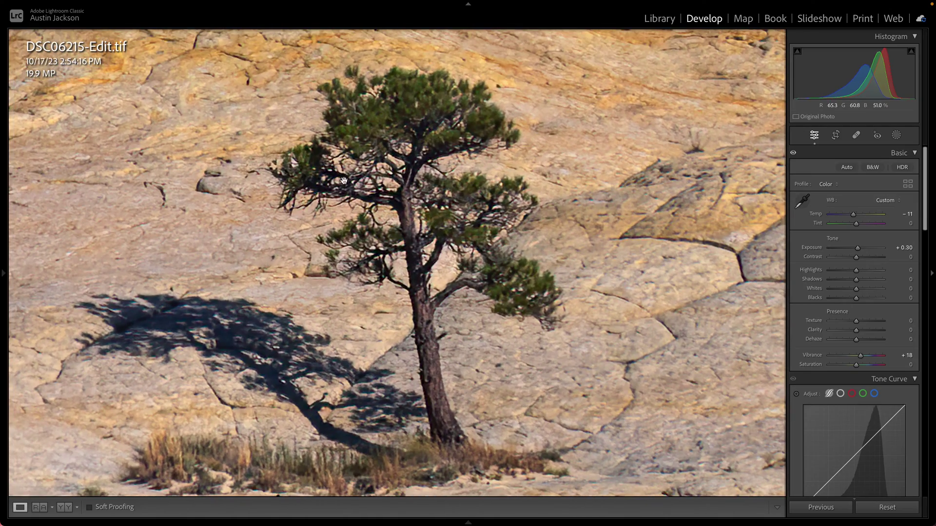
pyautogui.hotkey('ctrl', '=')
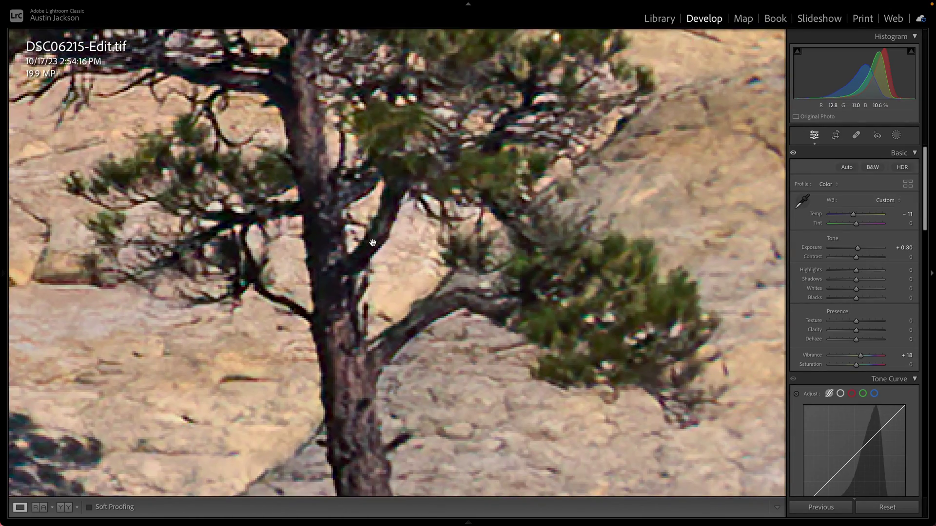
pyautogui.moveTo(373, 243); pyautogui.dragTo(463, 261)
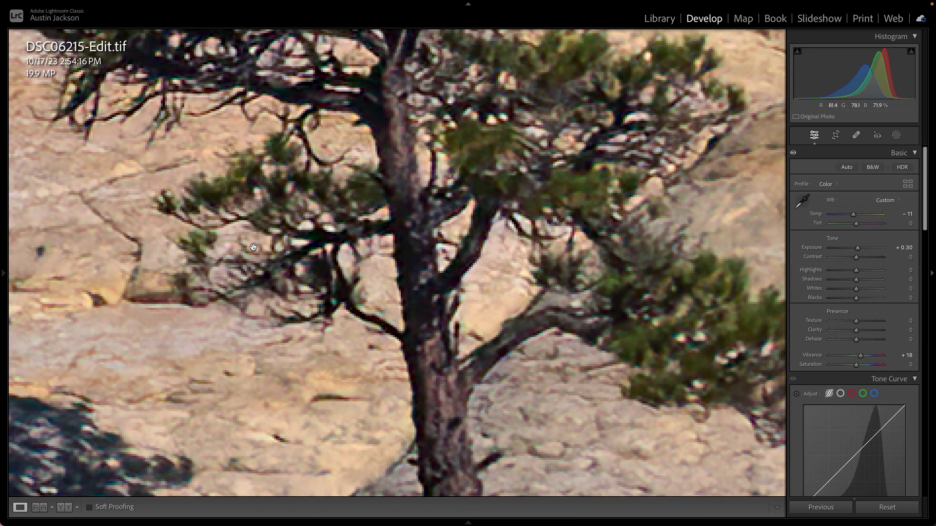
pyautogui.click(321, 237)
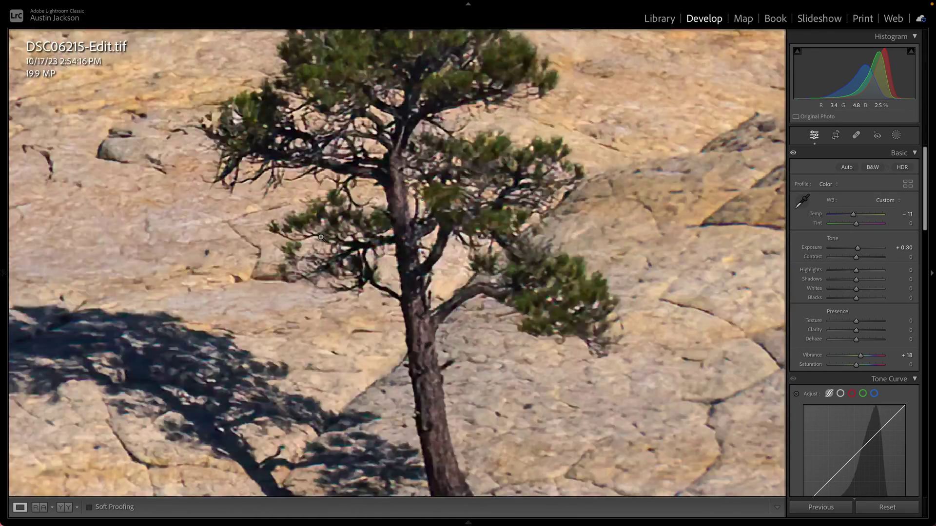
# Step: Compare the tree against the raw DSC06215.ARW, then re-check it zoomed in on the edited TIF
pyautogui.press('Left')
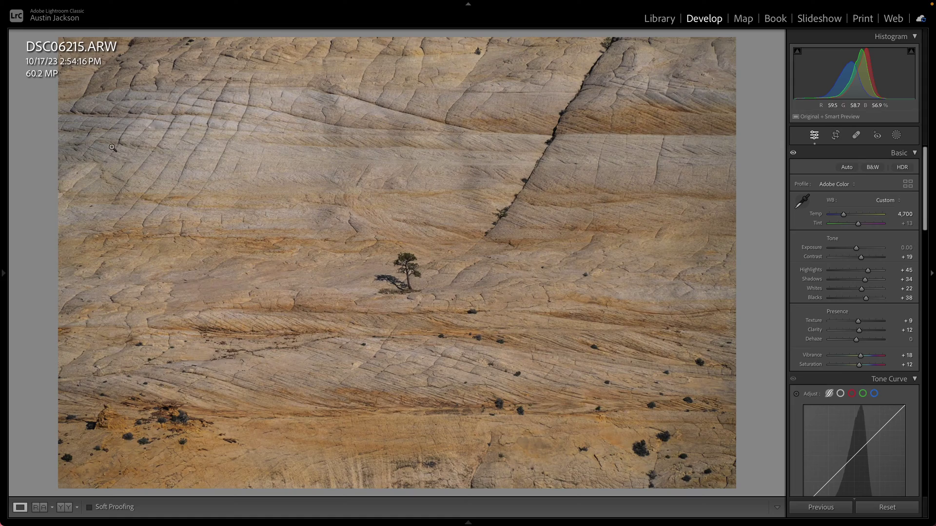
pyautogui.press('Right')
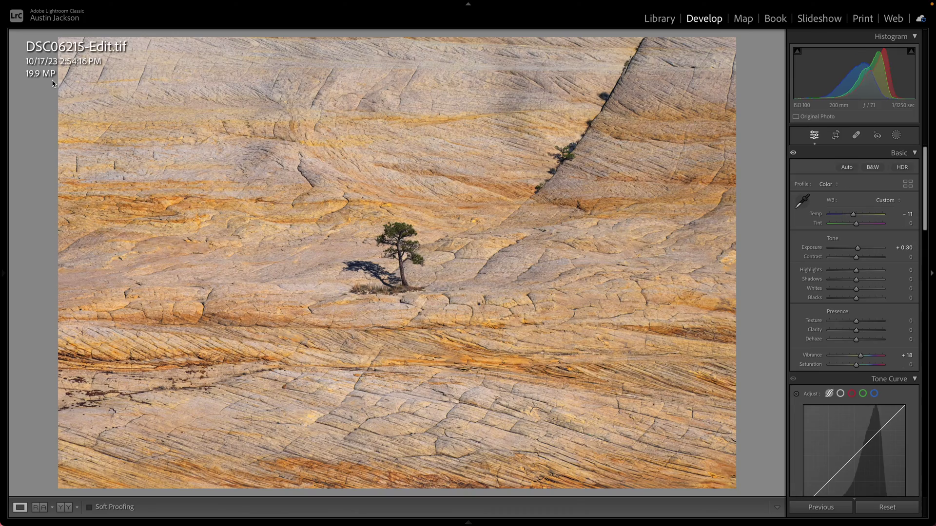
pyautogui.click(396, 249)
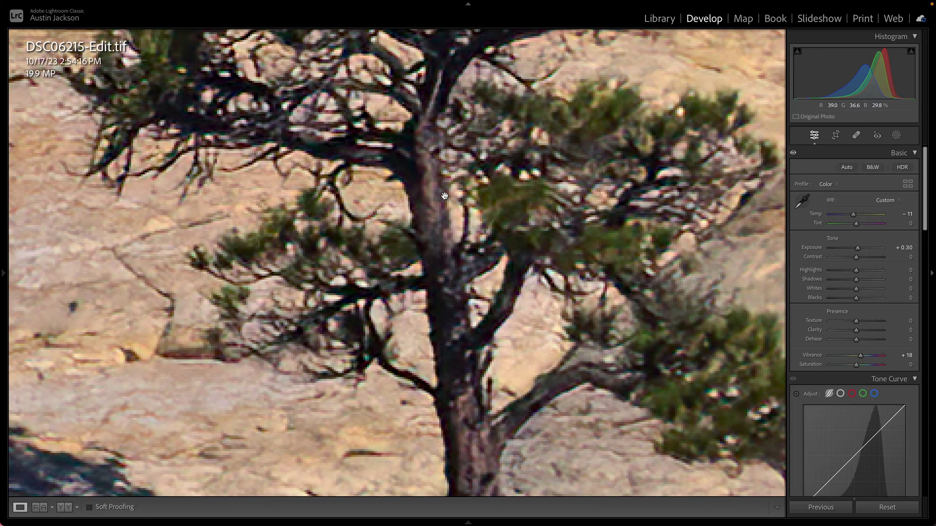
pyautogui.click(444, 196)
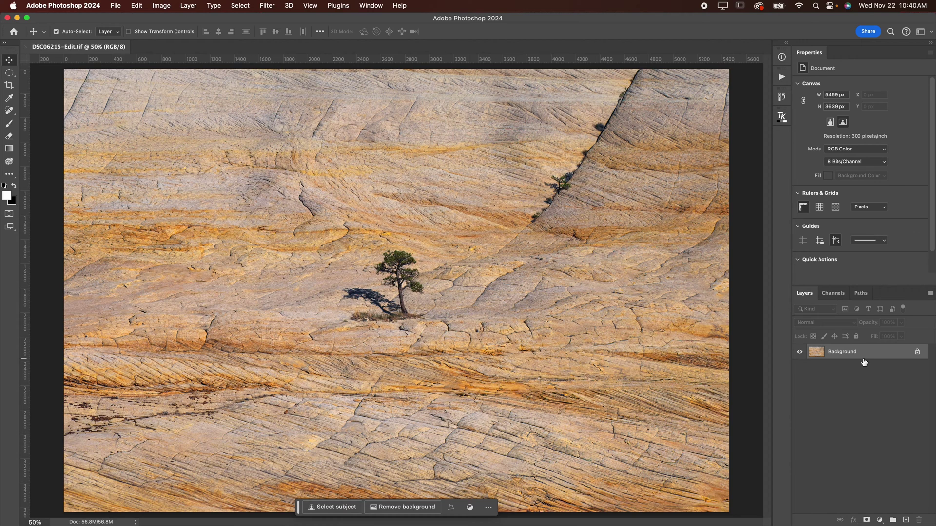
# Step: Unlock the Background into Layer 0 and open the Image Size dialog
pyautogui.click(917, 351)
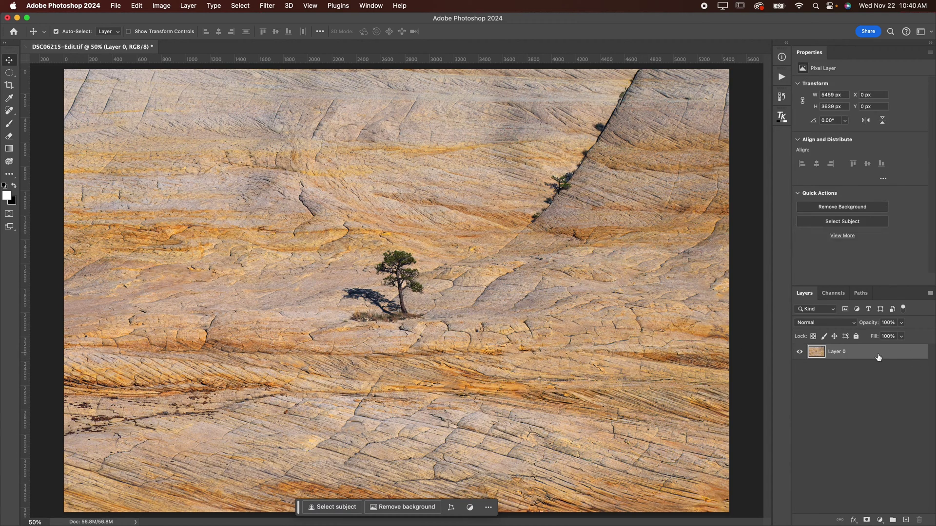
pyautogui.click(161, 5)
pyautogui.click(180, 90)
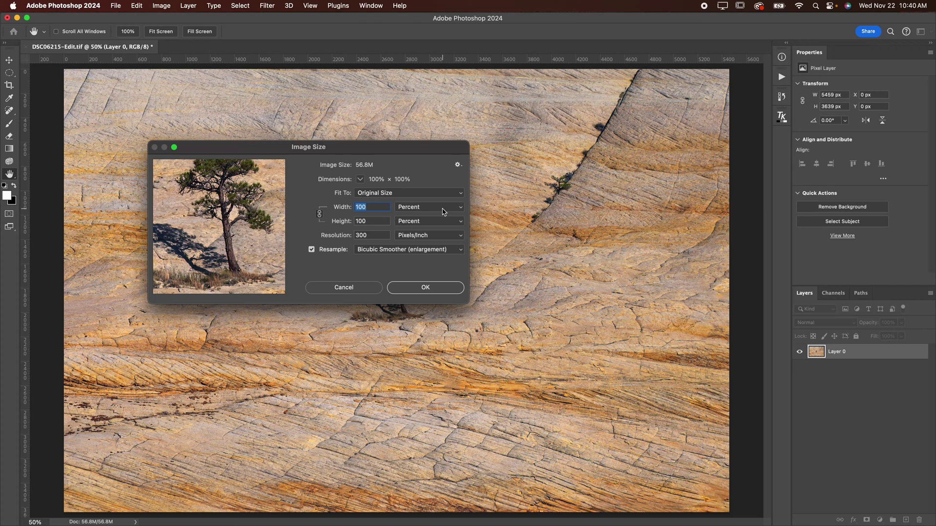
# Step: Keep the Width unit on Percent and enter 200, doubling the file to 227.3M
pyautogui.click(413, 210)
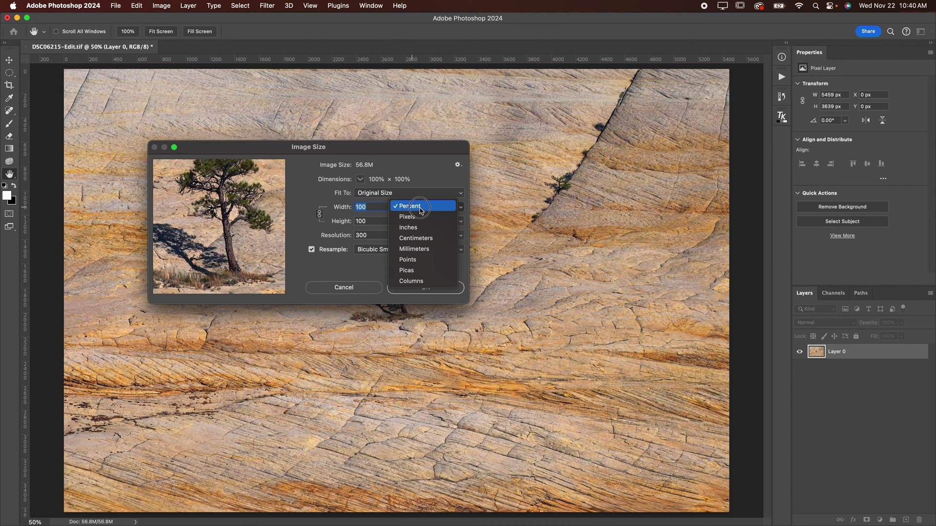
pyautogui.click(422, 210)
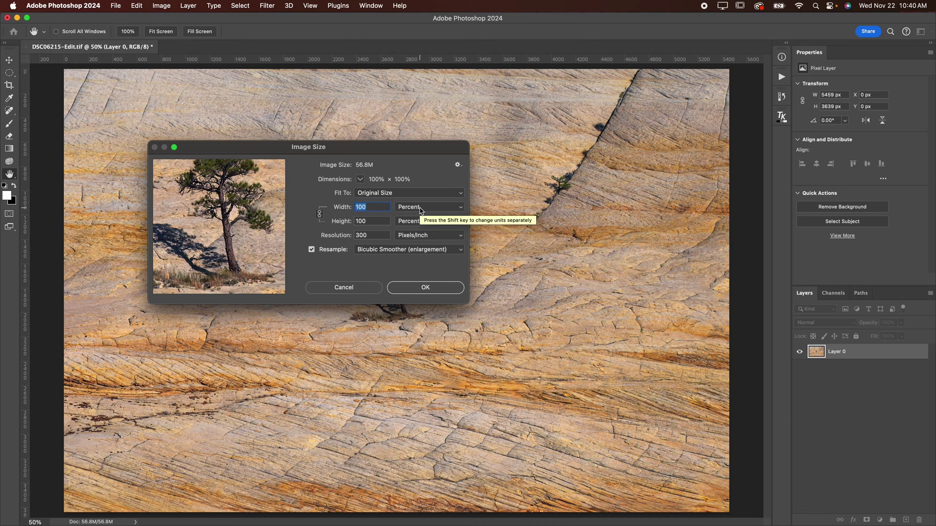
pyautogui.write('200')
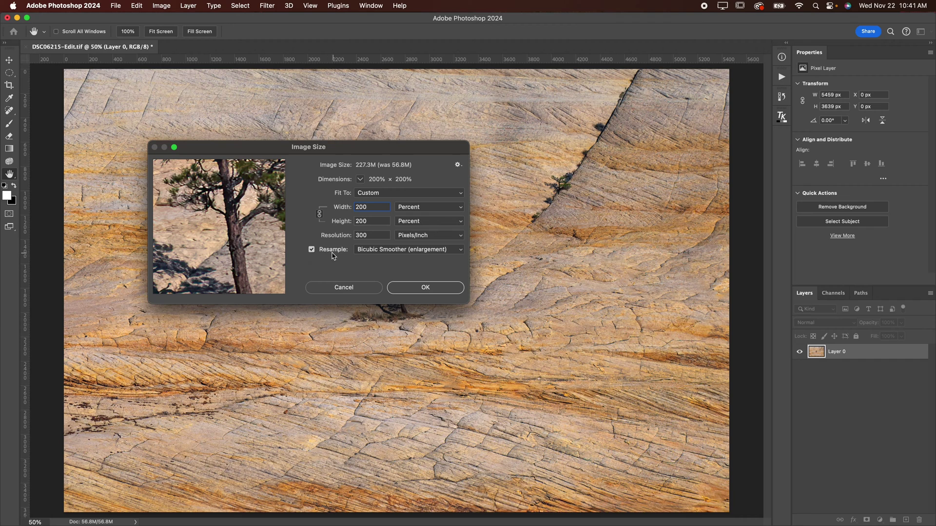
# Step: Apply the 200% enlargement with Bicubic Smoother resampling, making Layer 0 10918 × 7278 px
pyautogui.click(412, 254)
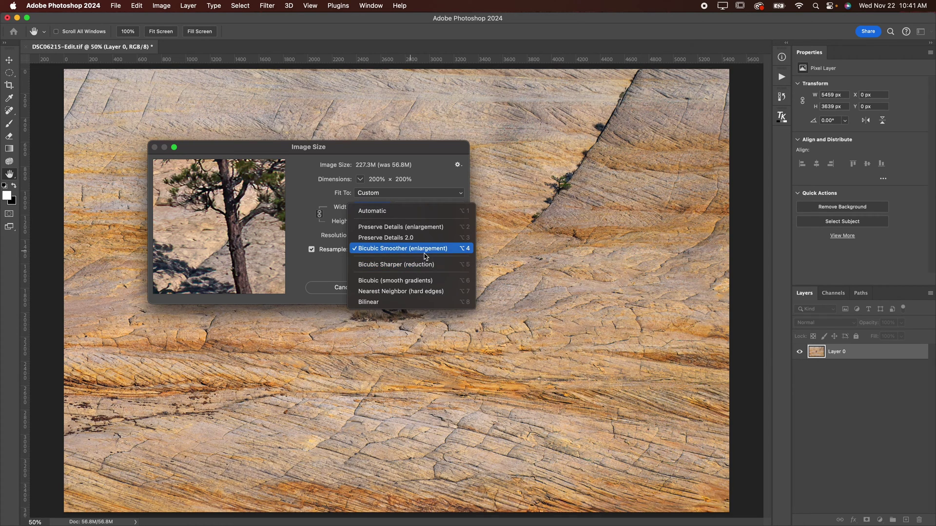
pyautogui.click(426, 250)
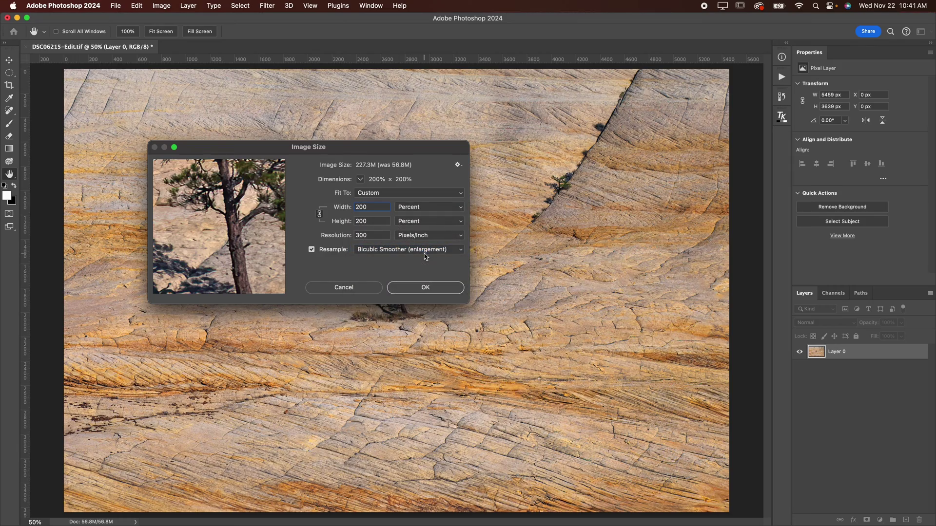
pyautogui.click(421, 290)
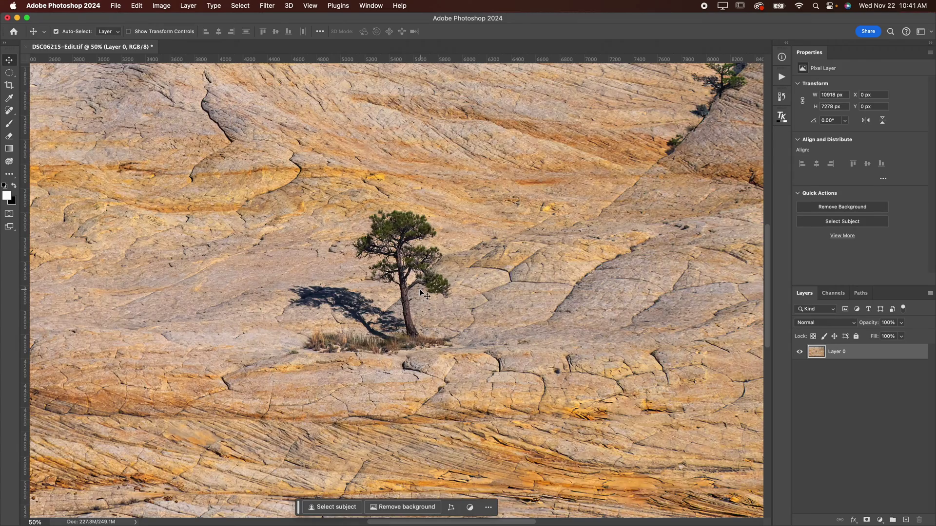
# Step: Zoom out, inspect the enlarged tree at 200%, then fit the whole image on screen
pyautogui.press('super+minus')
pyautogui.press('super+minus')
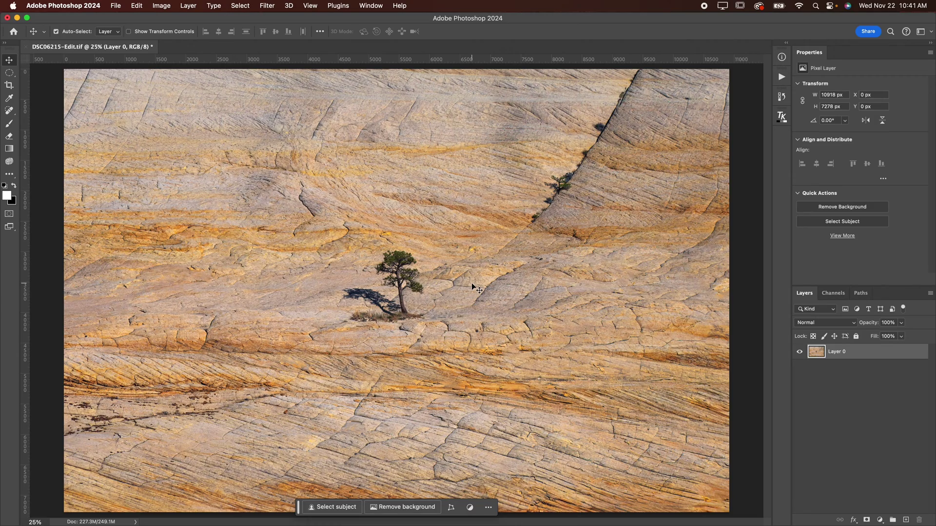
pyautogui.press('super+equal')
pyautogui.press('super+equal')
pyautogui.press('super+equal')
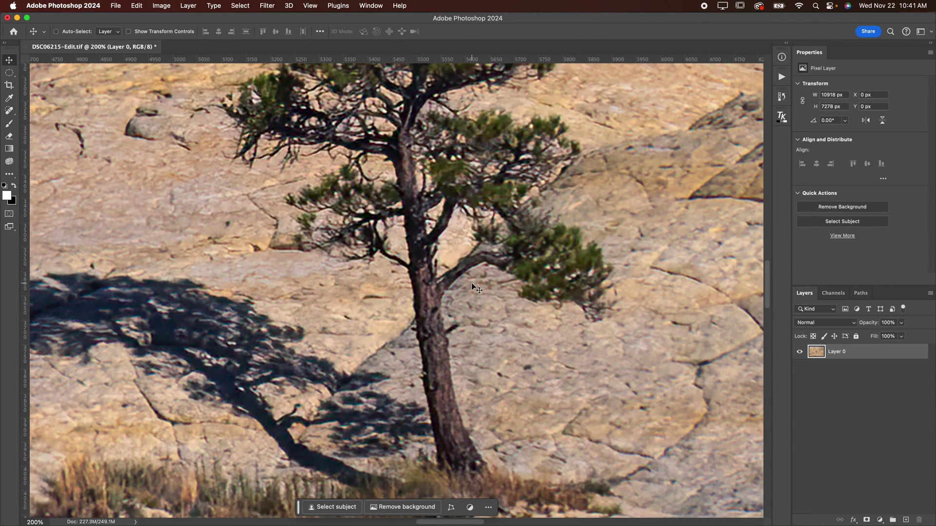
pyautogui.press('super')
pyautogui.hscroll(1, 366, 254)
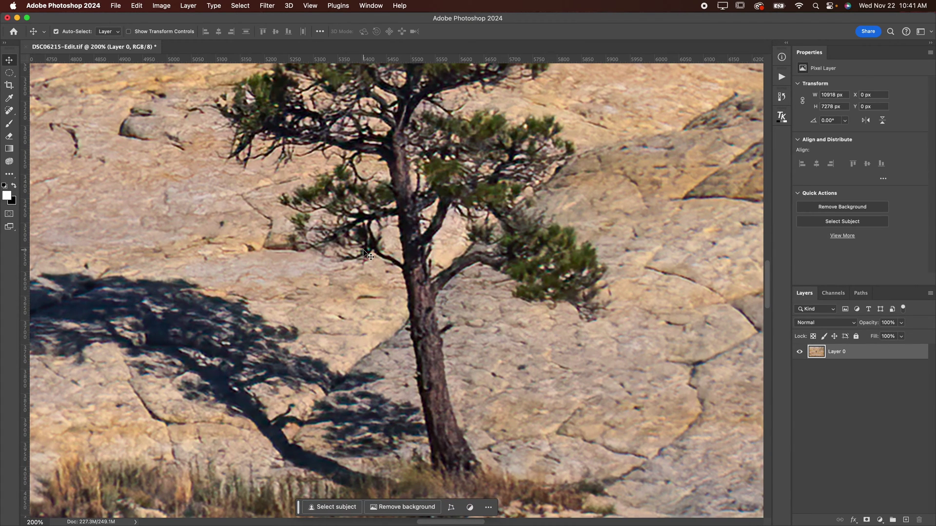
pyautogui.press('super+0')
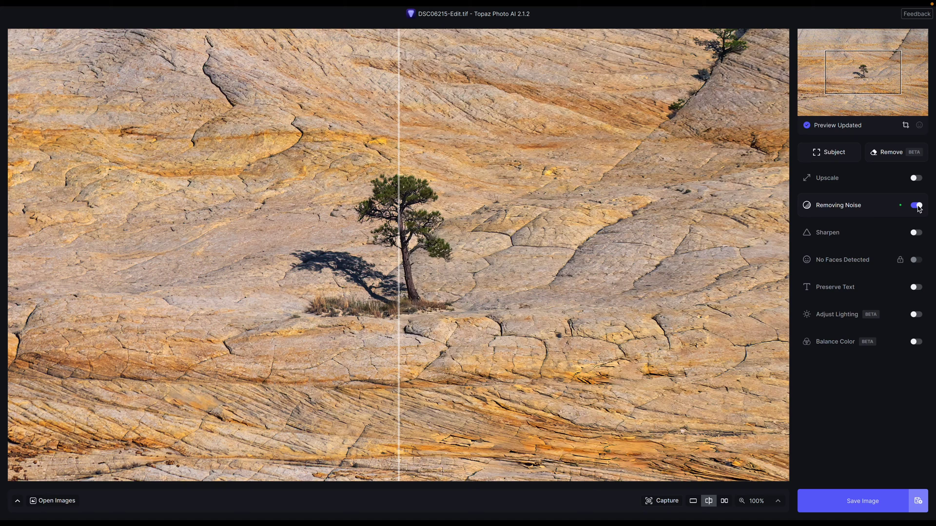
# Step: Turn off Remove Noise and switch on Upscale in Topaz Photo AI
pyautogui.click(917, 205)
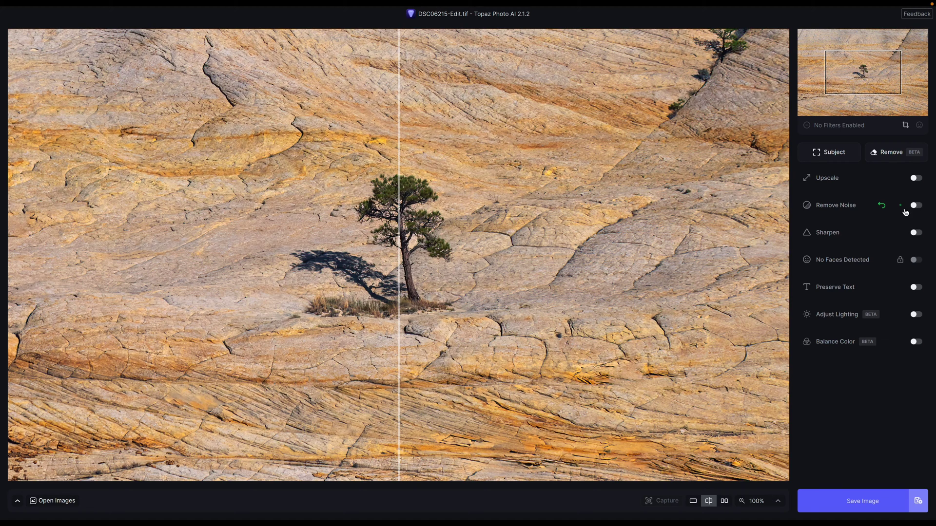
pyautogui.moveTo(810, 211)
pyautogui.moveTo(823, 263)
pyautogui.moveTo(857, 263)
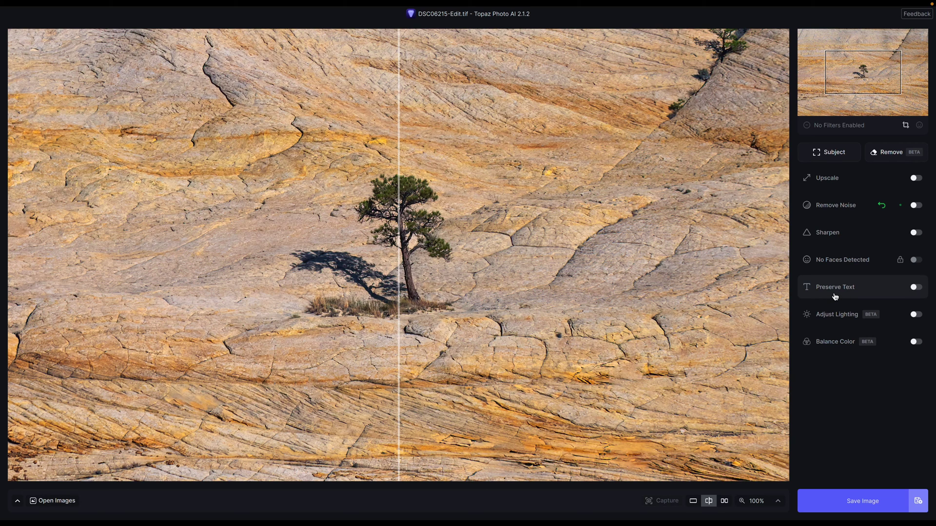
pyautogui.click(915, 178)
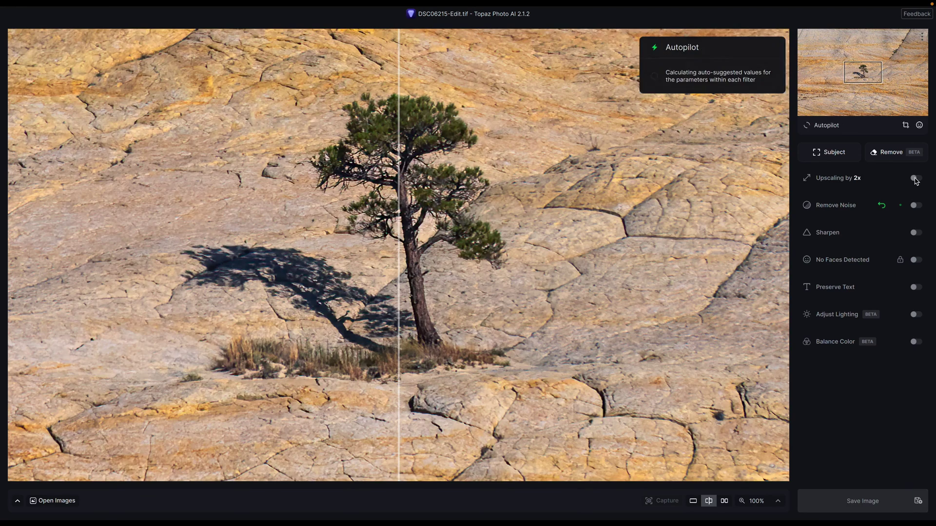
# Step: Keep the upscale at 2x in pixels with the High Fidelity model, targeting 10918 × 7278 px
pyautogui.click(821, 178)
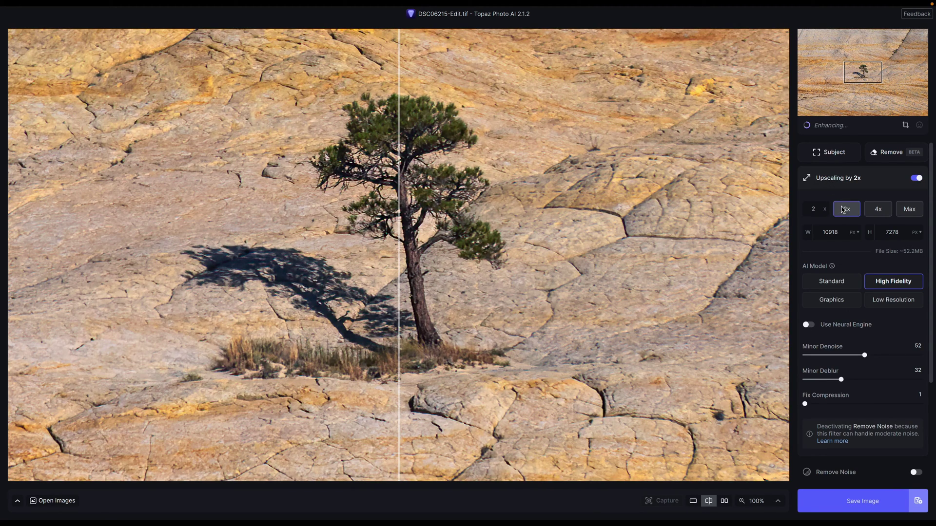
pyautogui.click(855, 233)
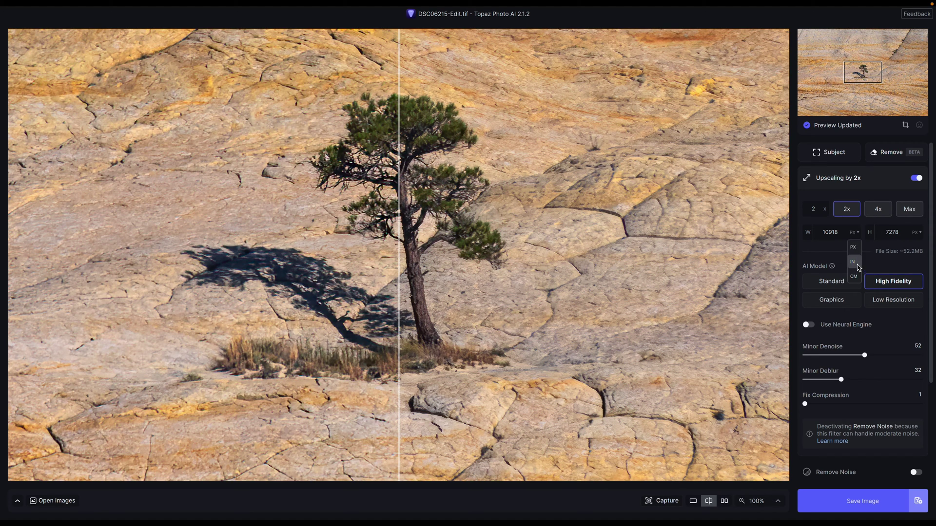
pyautogui.click(853, 234)
pyautogui.moveTo(843, 330)
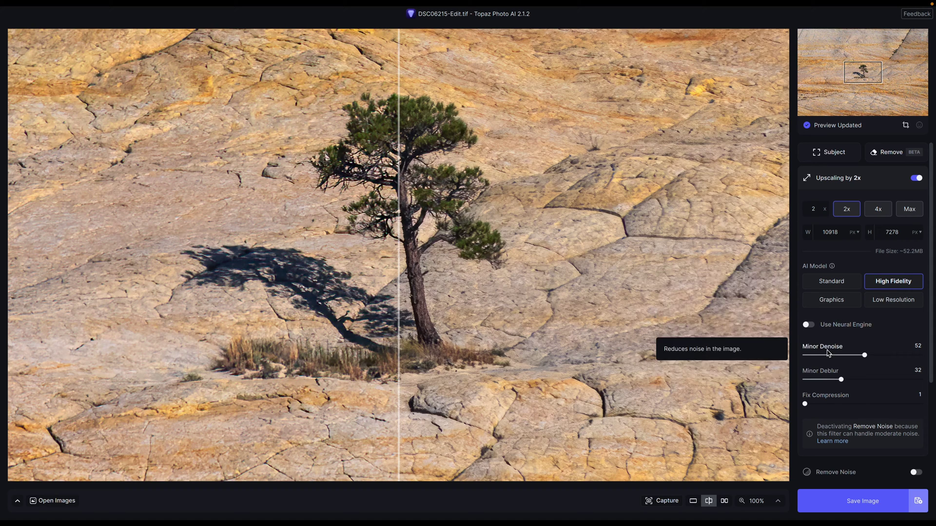
pyautogui.moveTo(823, 400)
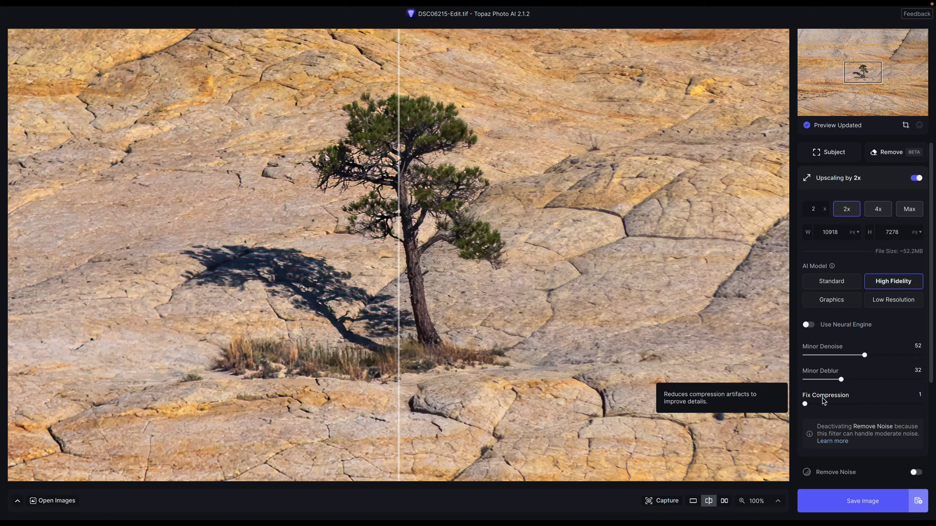
pyautogui.click(763, 501)
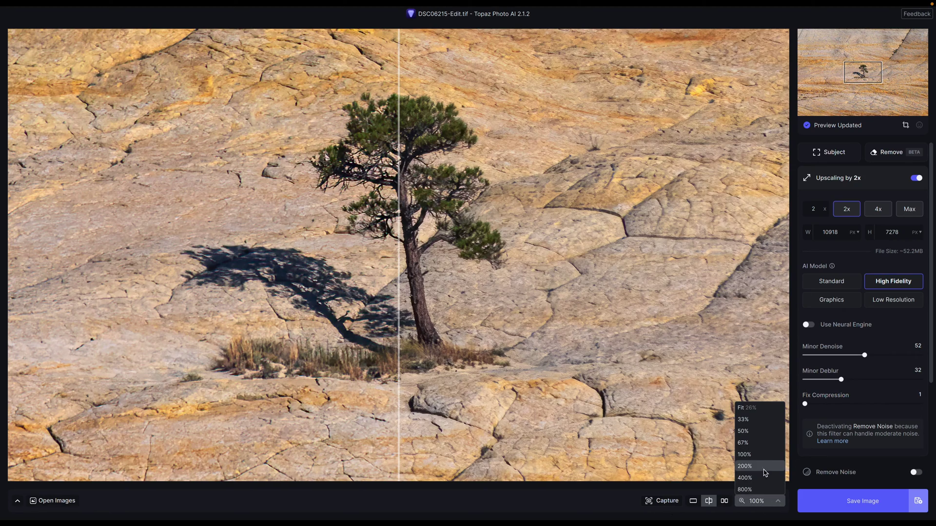
# Step: Magnify the preview to 200% and slide the before/after divider across the pine tree
pyautogui.click(745, 466)
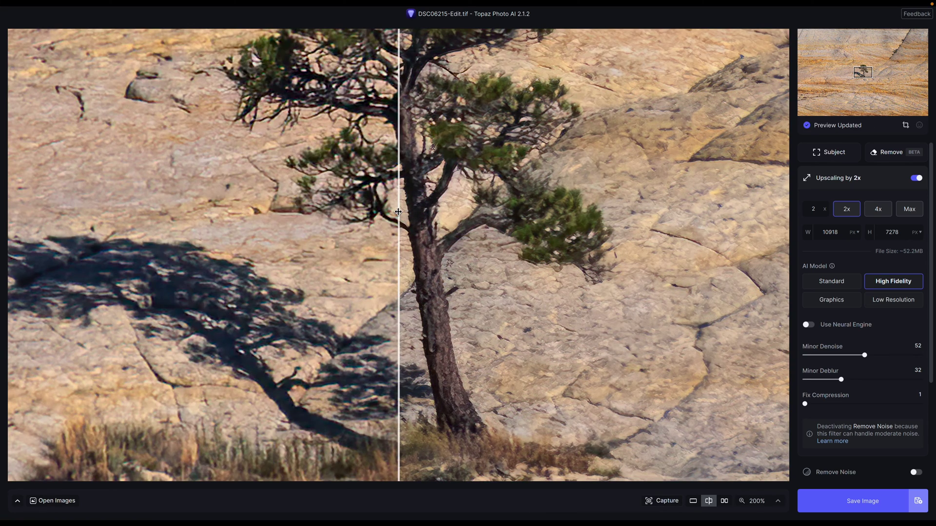
pyautogui.moveTo(398, 232); pyautogui.dragTo(259, 193)
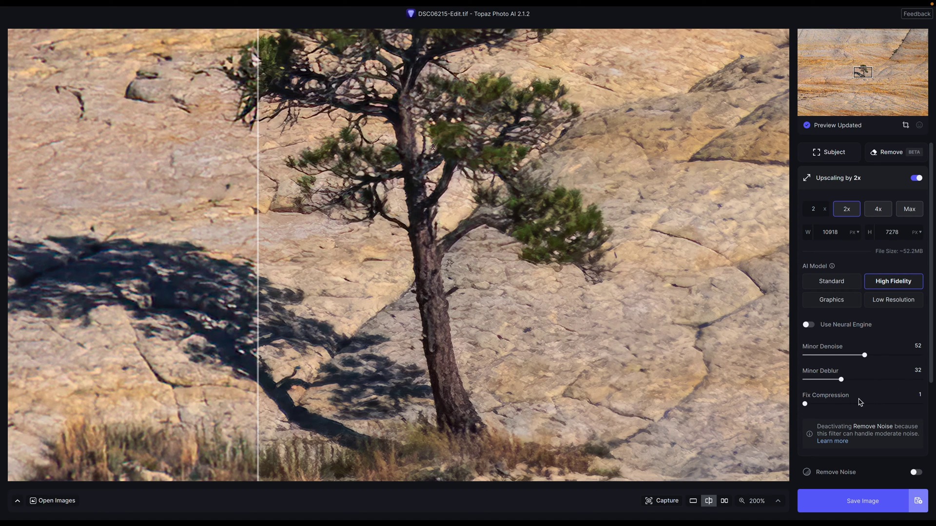
pyautogui.moveTo(836, 401)
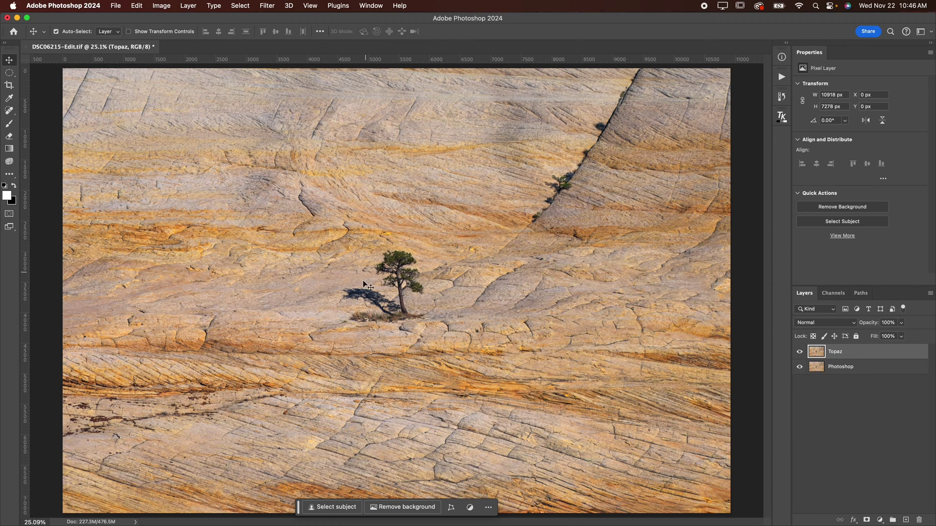
# Step: Toggle the Topaz layer off and on, then zoom in close on the pine tree
pyautogui.click(800, 352)
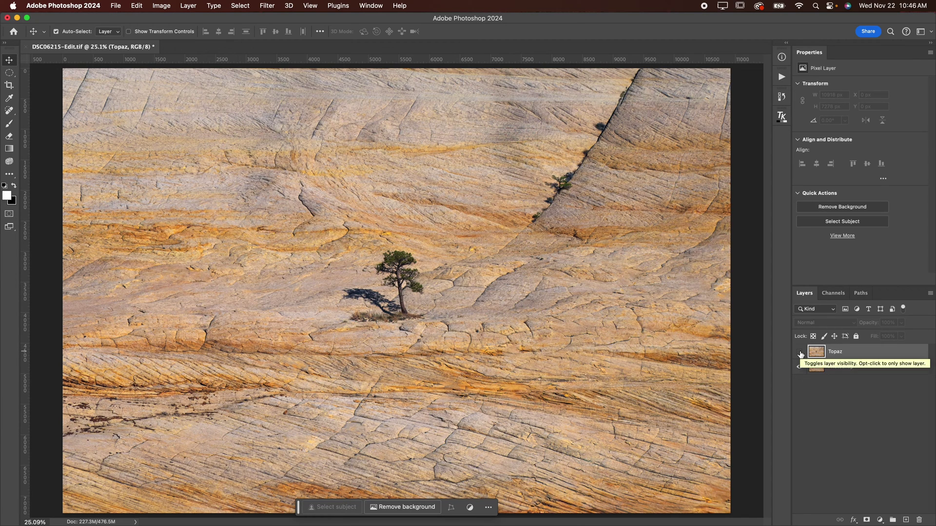
pyautogui.click(800, 352)
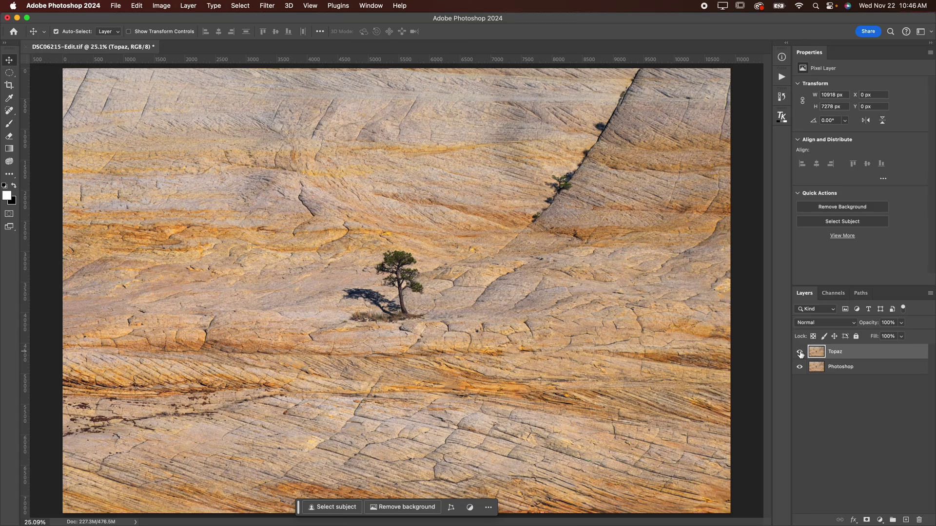
pyautogui.press('super+space')
pyautogui.moveTo(397, 275); pyautogui.dragTo(488, 282)
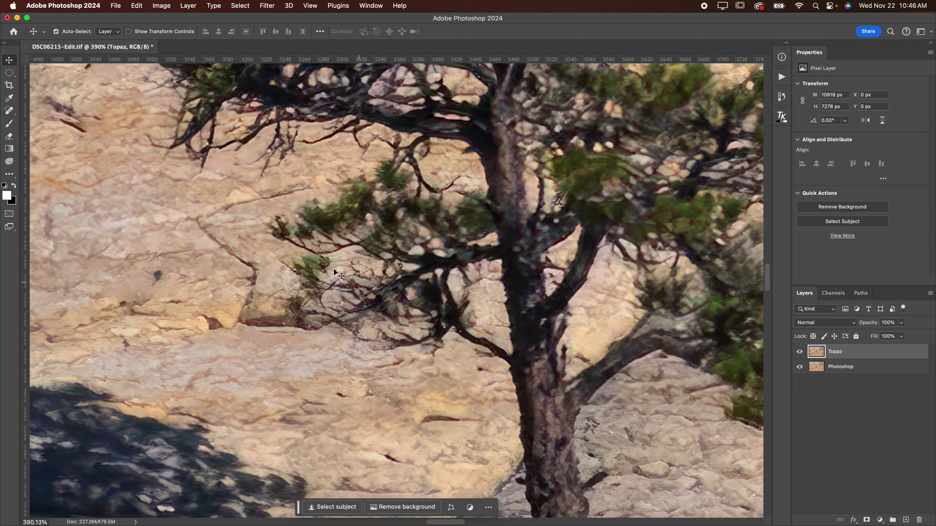
pyautogui.hscroll(5, 378, 191)
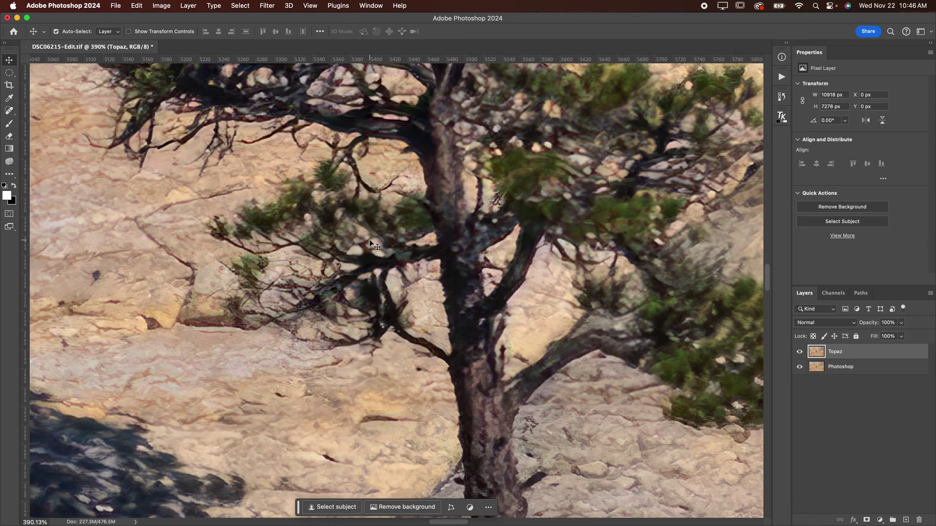
# Step: Hide and show the Topaz layer repeatedly against the Photoshop upscale, ending with Topaz visible
pyautogui.click(800, 352)
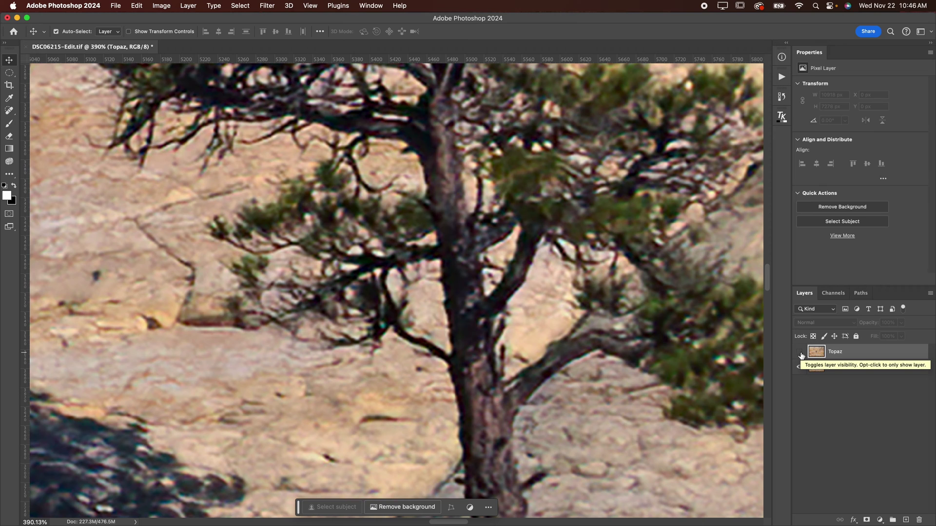
pyautogui.click(800, 352)
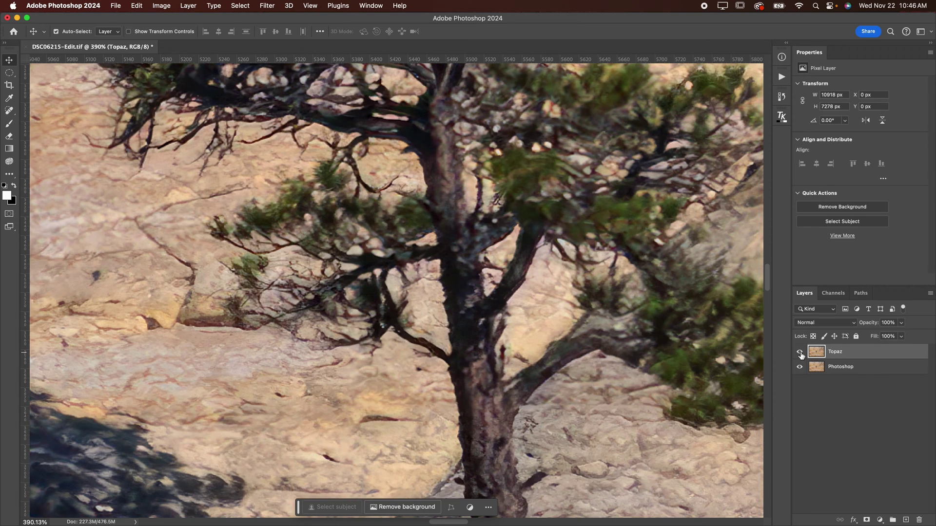
pyautogui.click(800, 352)
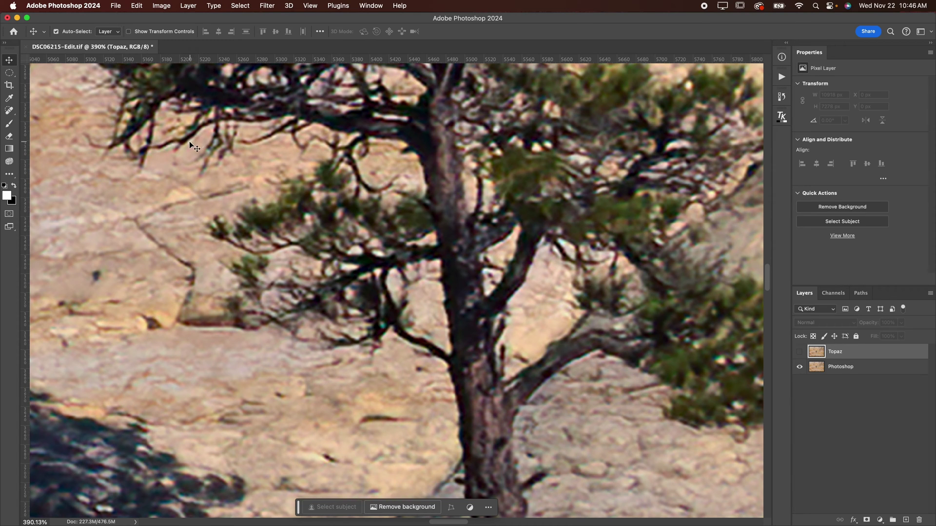
pyautogui.click(799, 352)
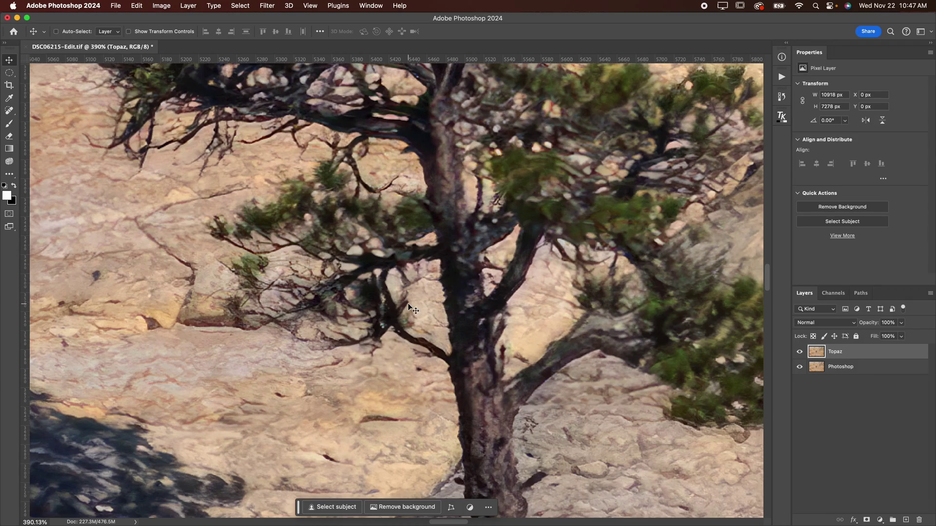
pyautogui.scroll(-6, 409, 306)
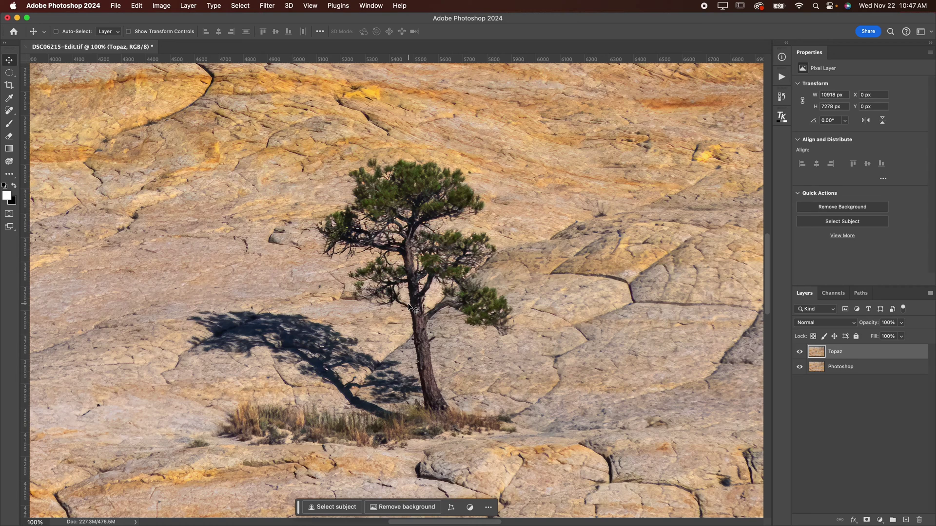
# Step: Zoom to 300% on the tree, toggle the Topaz layer off and on, then fit the image on screen
pyautogui.press('super')
pyautogui.click(853, 373)
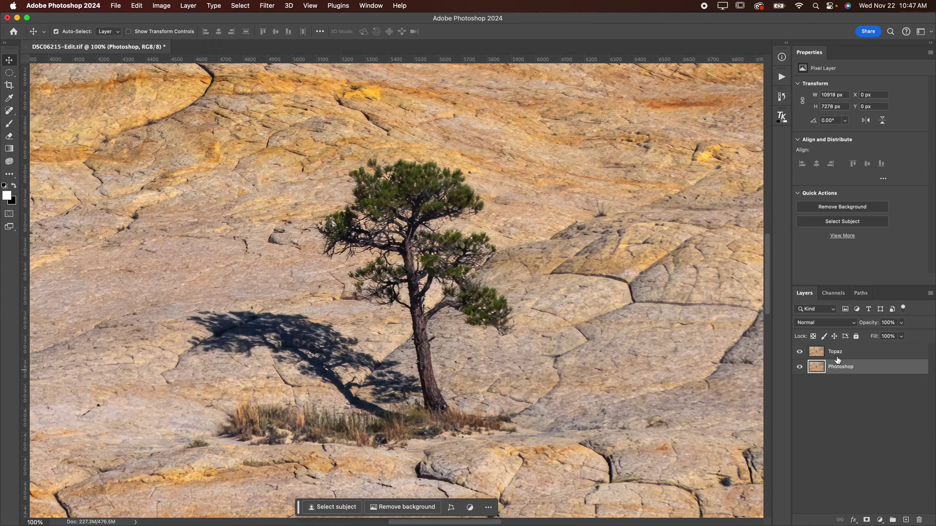
pyautogui.click(837, 353)
pyautogui.press('super+equal')
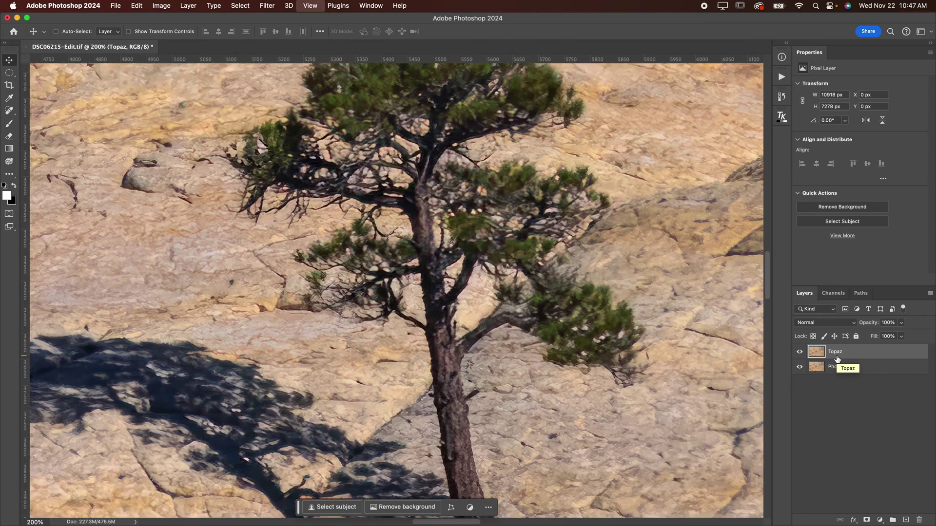
pyautogui.press('super+equal')
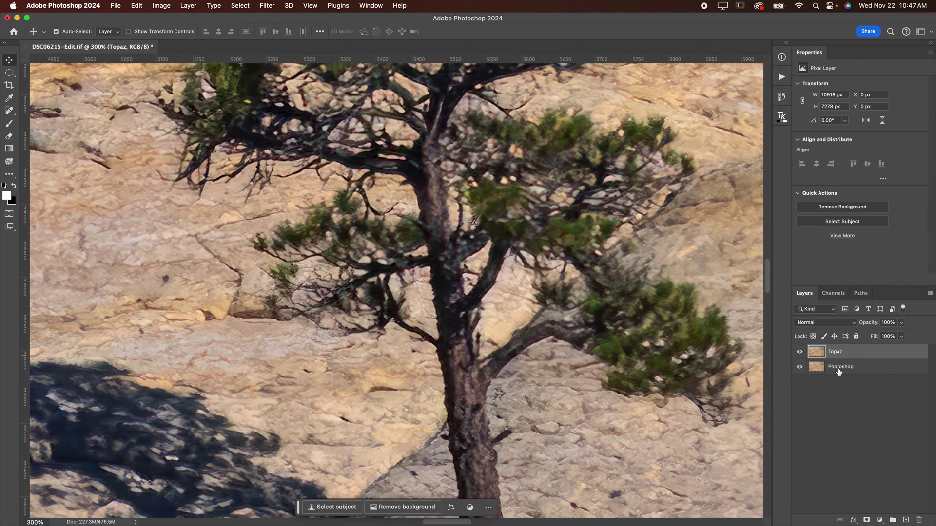
pyautogui.click(799, 353)
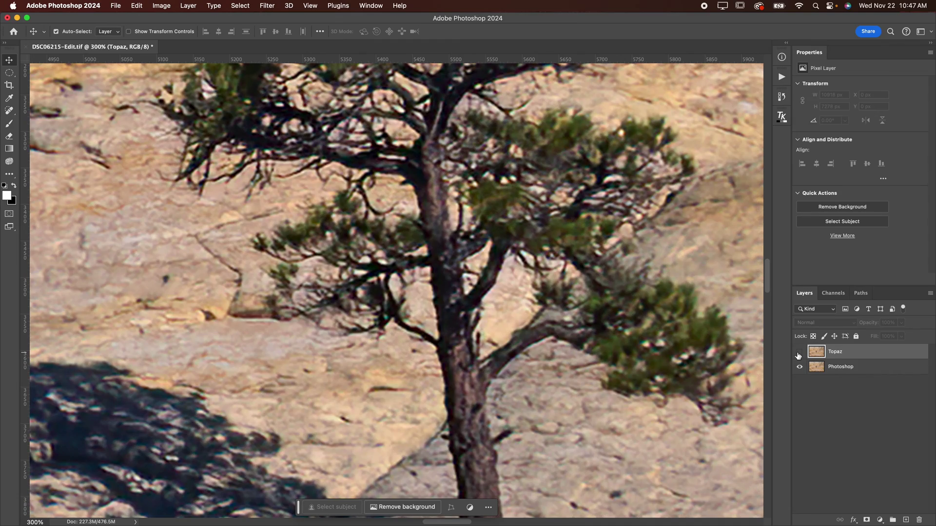
pyautogui.click(799, 353)
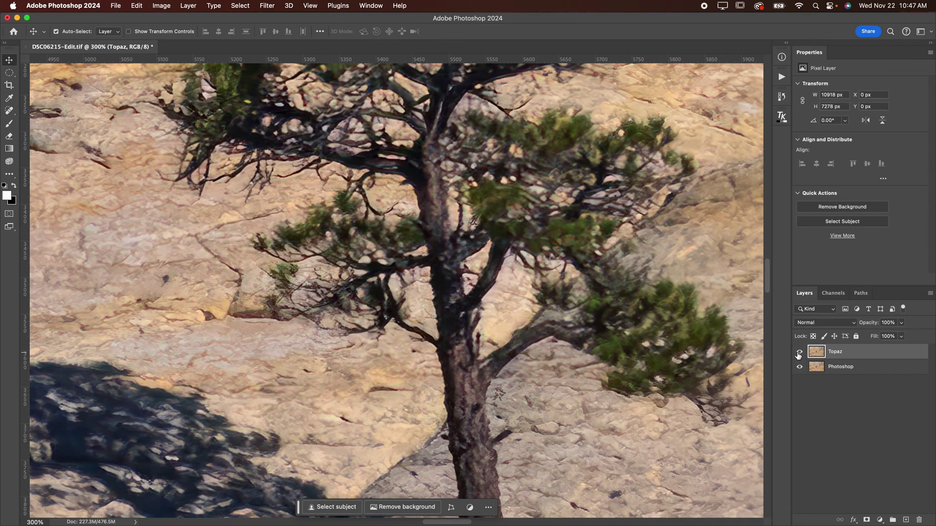
pyautogui.press('super+0')
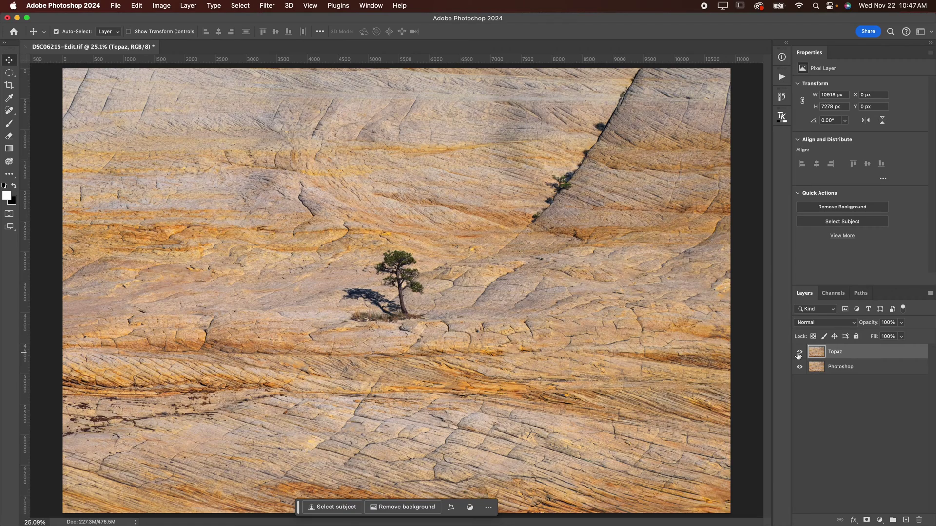